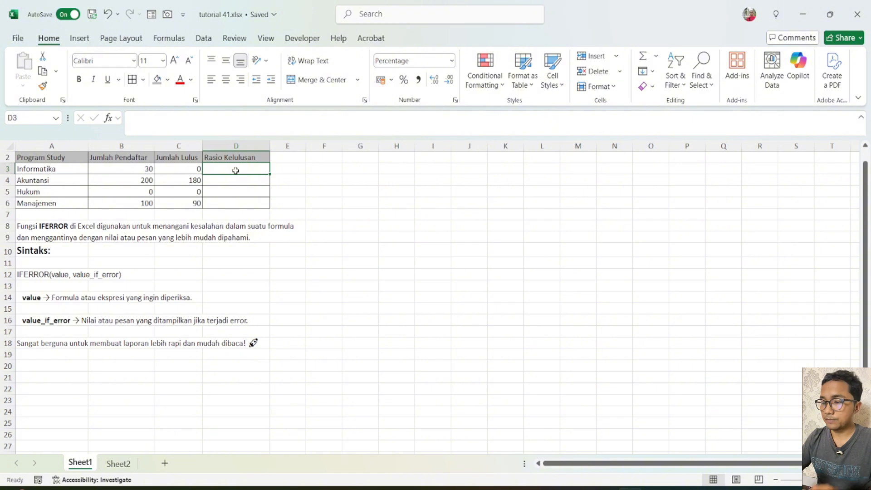
Enter the formula =C3/B3 in D3 to calculate the Rasio Kelulusan for Informatika.
{"action": "type", "text": "="}
{"action": "key", "text": "Left"}
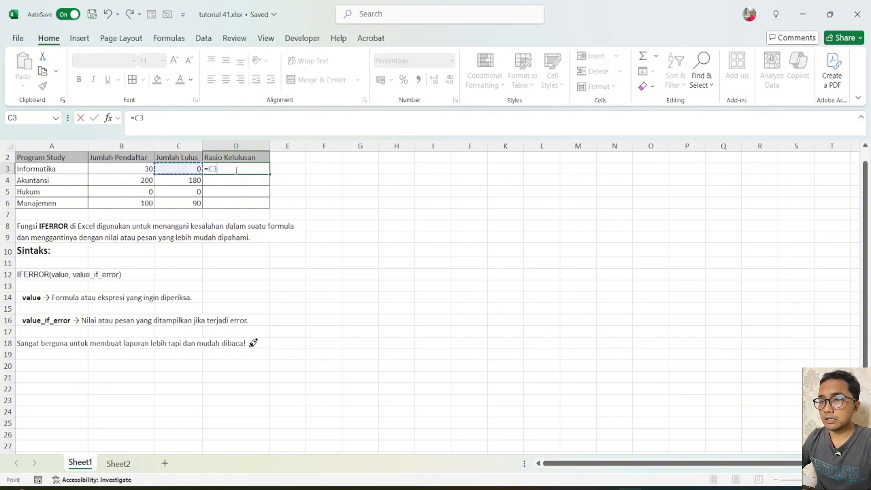
{"action": "type", "text": "/"}
{"action": "key", "text": "Left"}
{"action": "key", "text": "Left"}
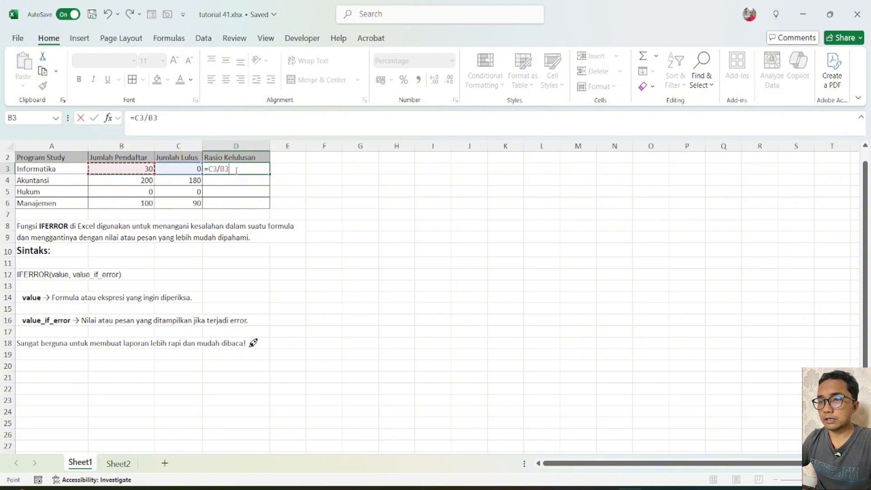
{"action": "key", "text": "Return"}
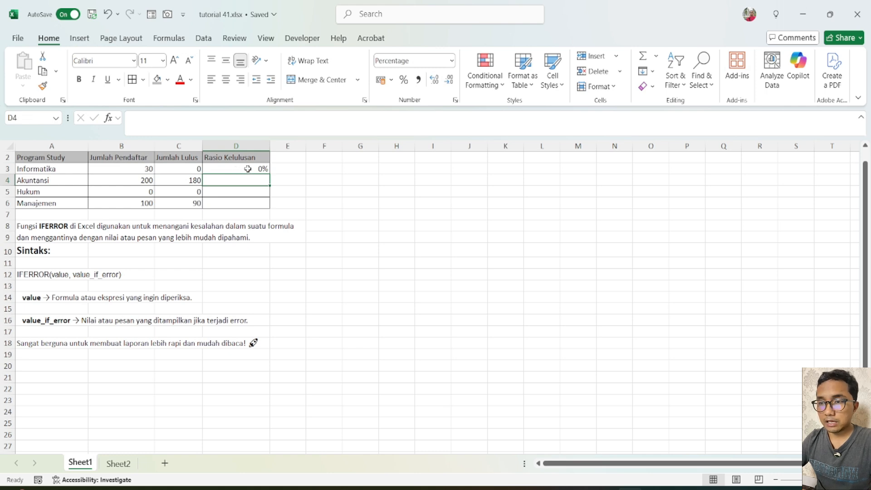
Fill the pass-ratio division formula from D3 down through D6 and select the Hukum result in D5.
{"action": "left_click", "coordinate": [248, 169]}
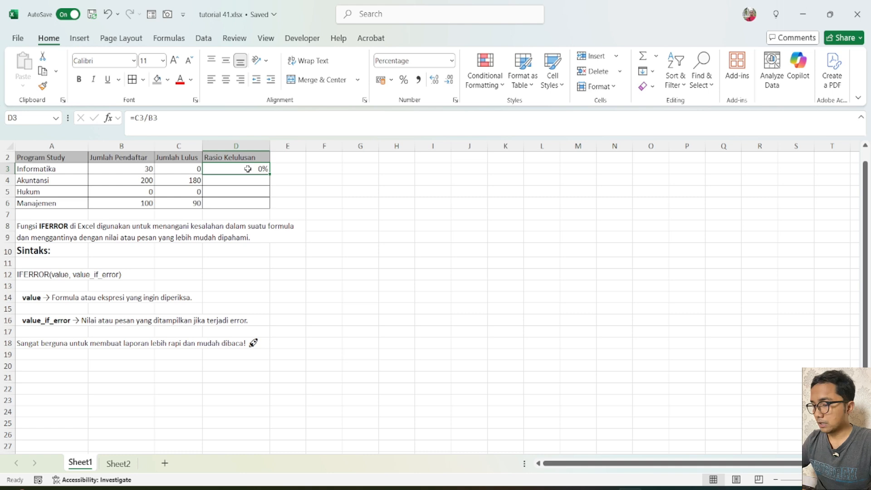
{"action": "key", "text": "shift+Down"}
{"action": "key", "text": "shift+Down"}
{"action": "key", "text": "shift+Down"}
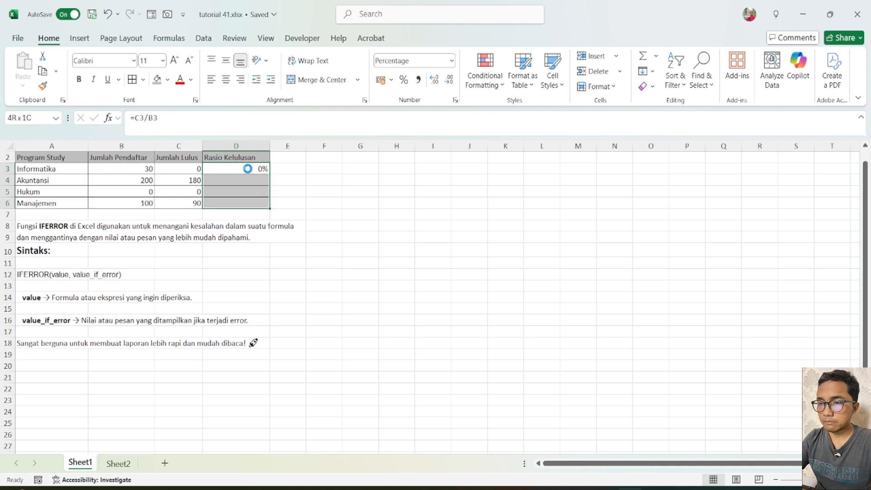
{"action": "key", "text": "ctrl+d"}
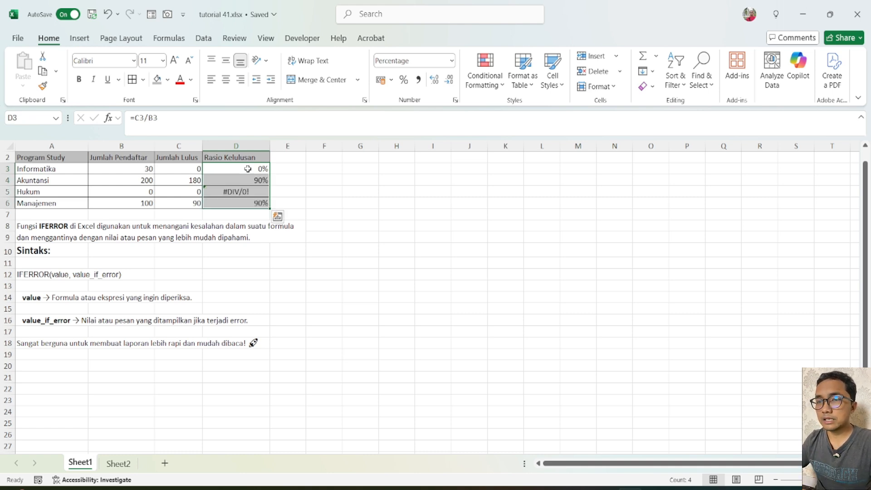
{"action": "key", "text": "Down"}
{"action": "key", "text": "Down"}
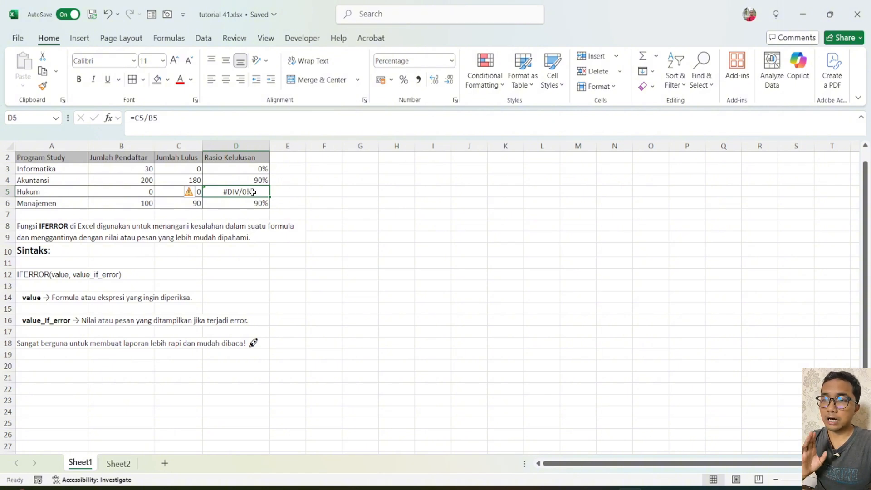
Wrap the division in D3 in IFERROR with 0 as the error value, giving =IFERROR(C3/B3;0).
{"action": "key", "text": "Up"}
{"action": "key", "text": "Up"}
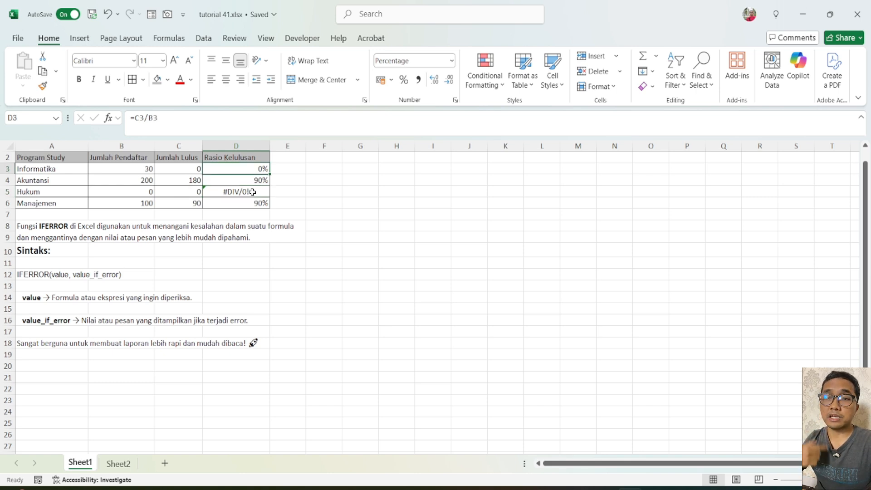
{"action": "key", "text": "F2"}
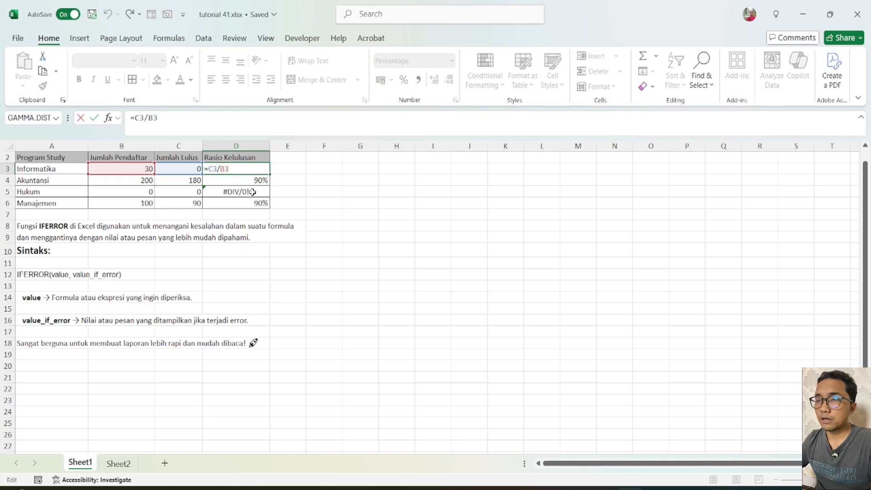
{"action": "type", "text": "if"}
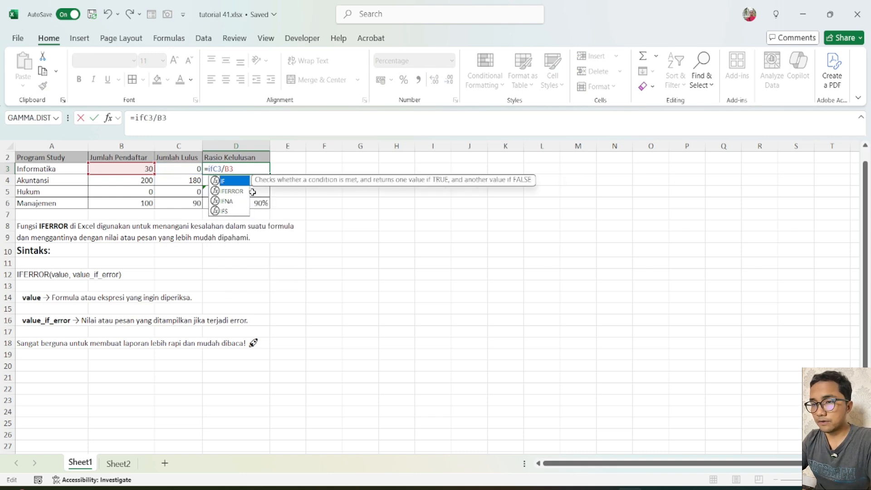
{"action": "type", "text": "er"}
{"action": "key", "text": "Tab"}
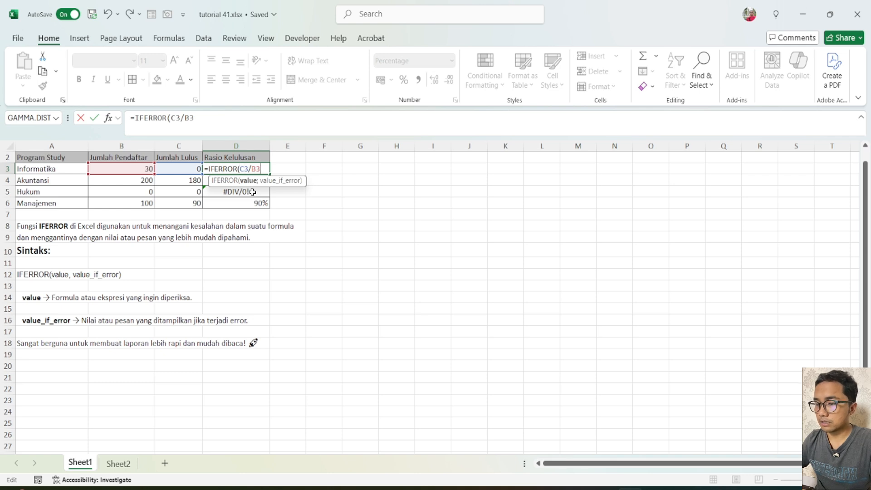
{"action": "type", "text": ";"}
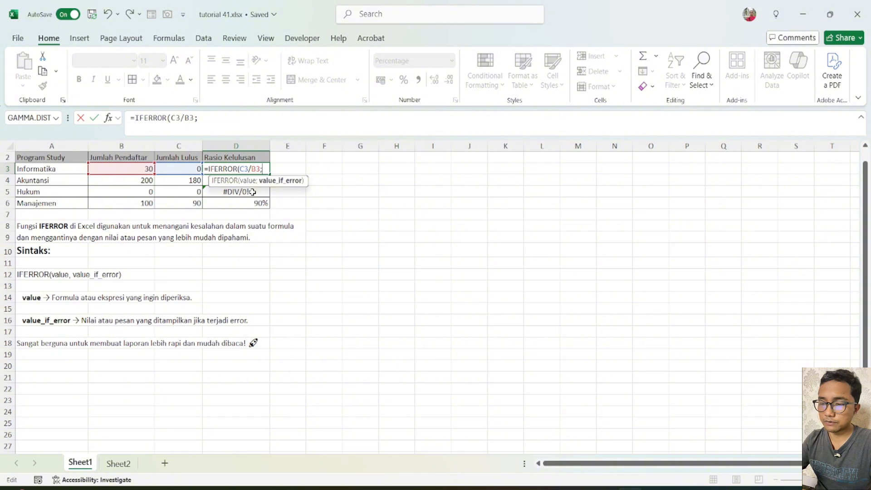
{"action": "type", "text": "0)"}
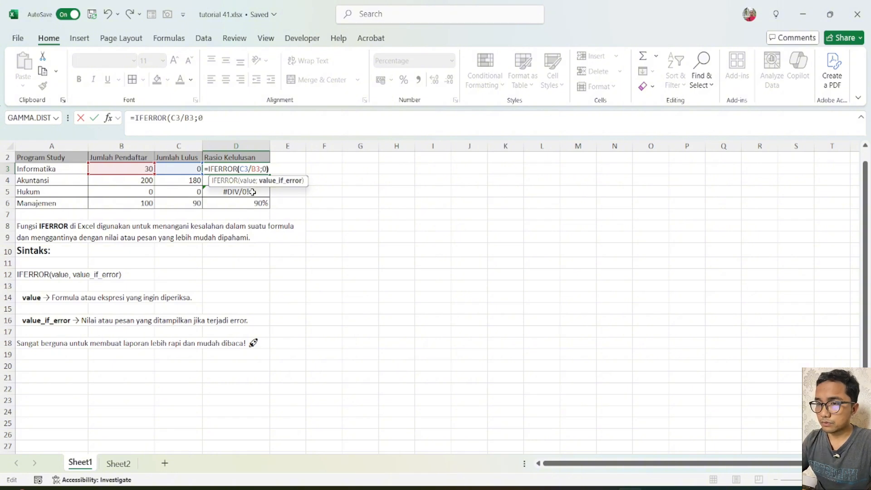
{"action": "key", "text": "ctrl+Return"}
Fill the IFERROR formula from D3 down through D6 and check the Hukum row's formula in D5.
{"action": "key", "text": "shift+Down"}
{"action": "key", "text": "shift+Down"}
{"action": "key", "text": "shift+Down"}
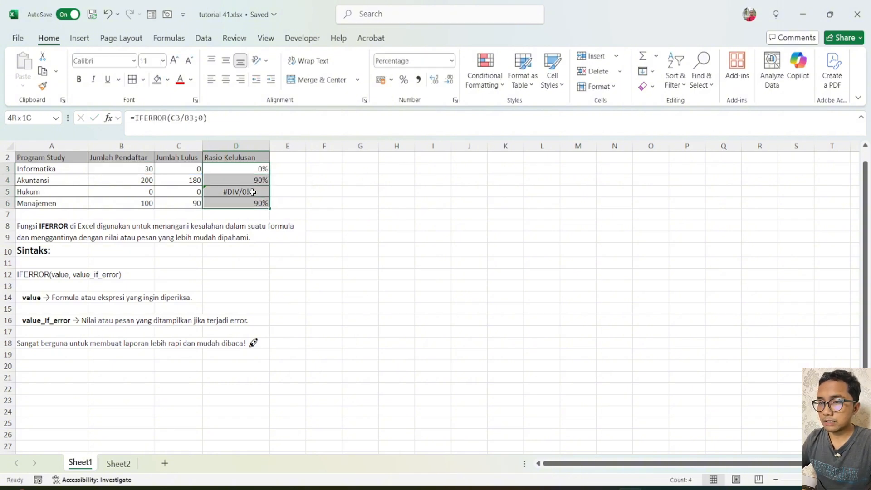
{"action": "key", "text": "ctrl+d"}
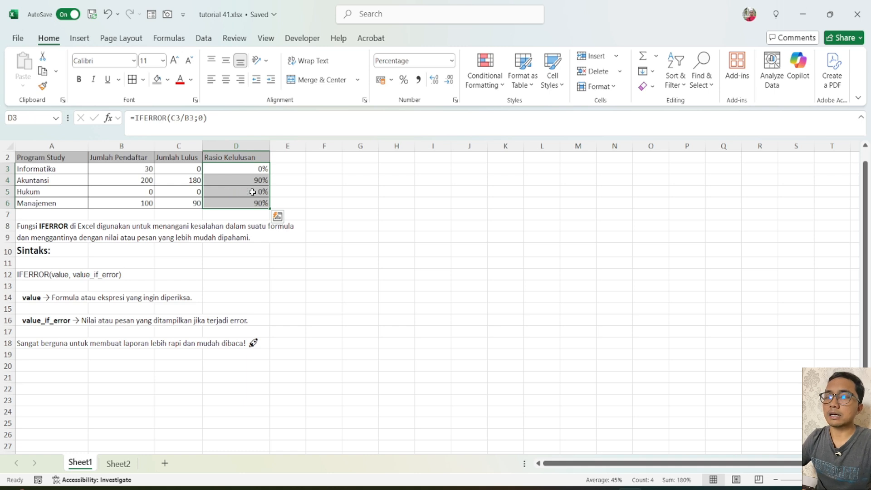
{"action": "left_click", "coordinate": [253, 192]}
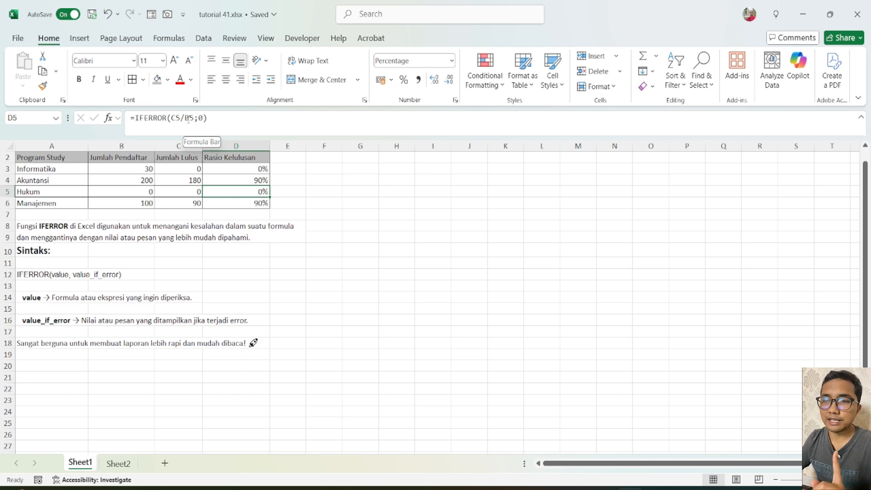
{"action": "left_click", "coordinate": [159, 358]}
On Sheet2, begin a VLOOKUP formula in B13 for Lychee's stock, using A13 as the lookup value.
{"action": "left_click", "coordinate": [118, 463]}
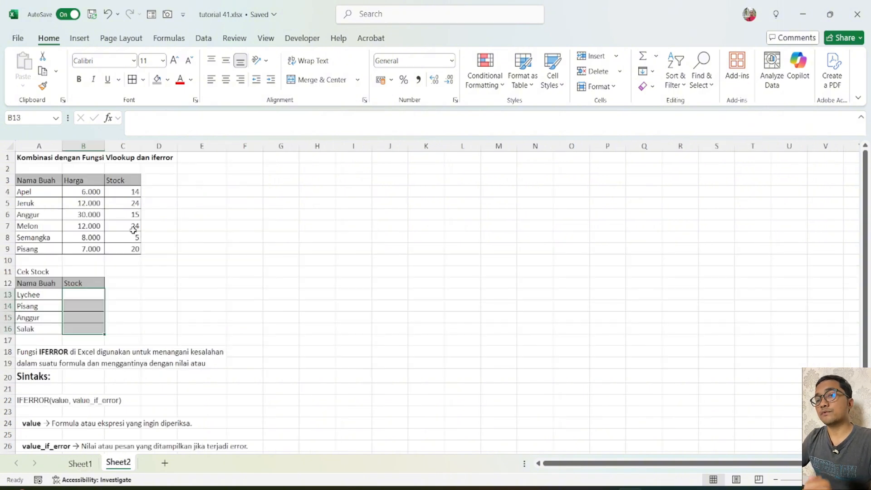
{"action": "left_click", "coordinate": [112, 294]}
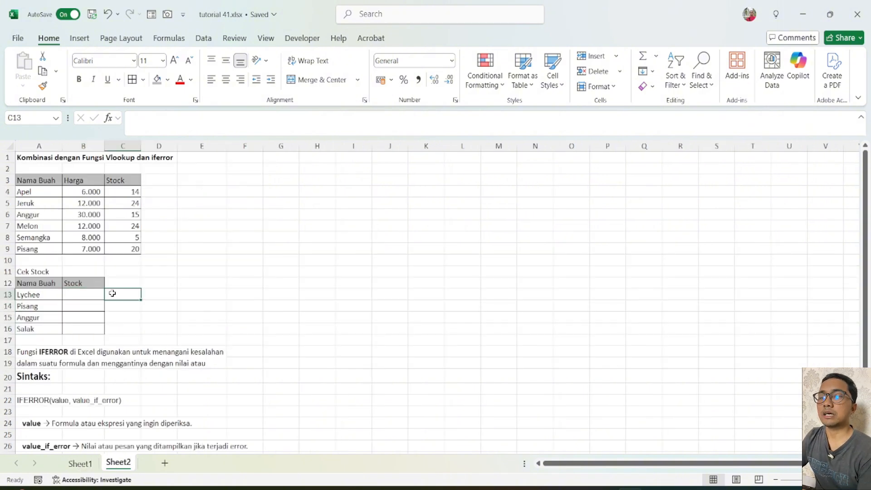
{"action": "left_click", "coordinate": [59, 297]}
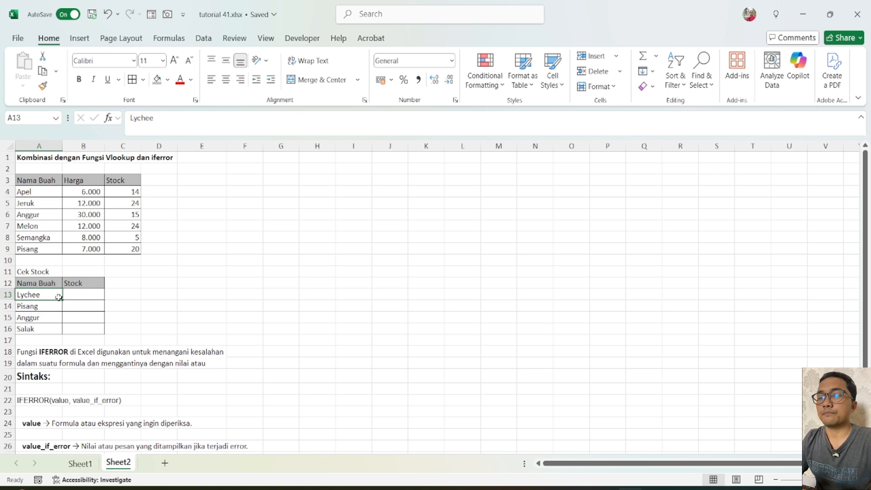
{"action": "key", "text": "Right"}
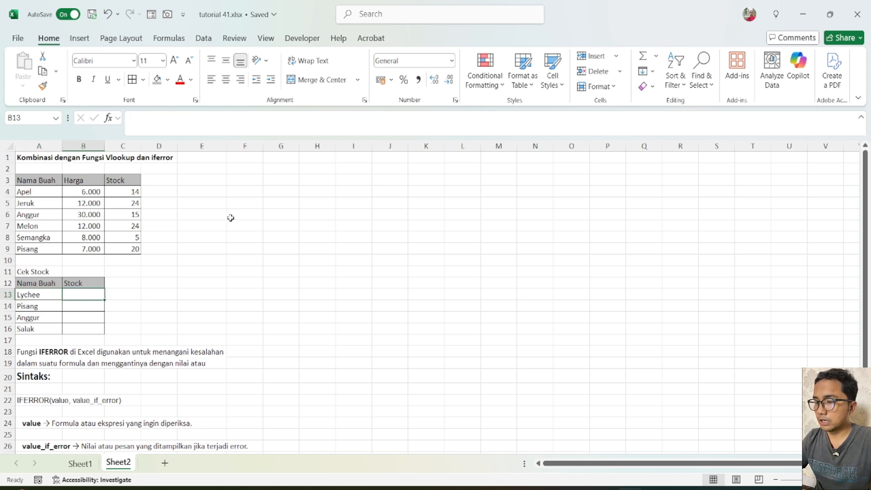
{"action": "type", "text": "=vl"}
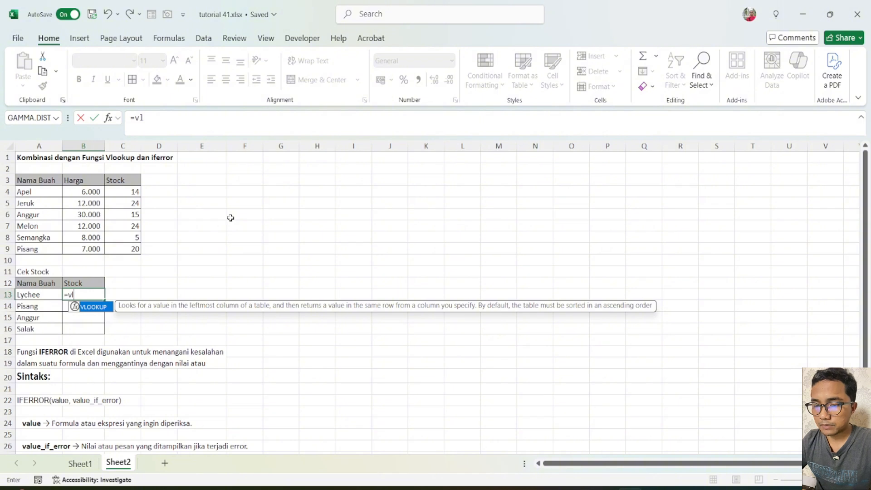
{"action": "key", "text": "Tab"}
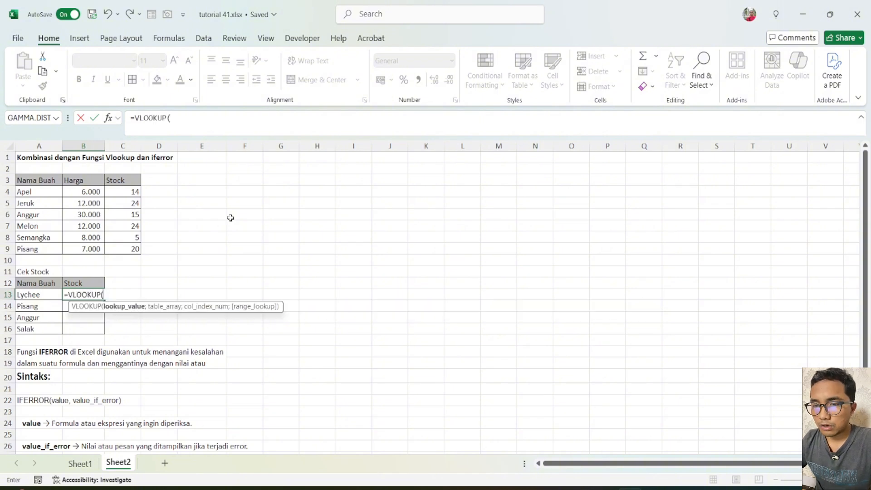
{"action": "key", "text": "Left"}
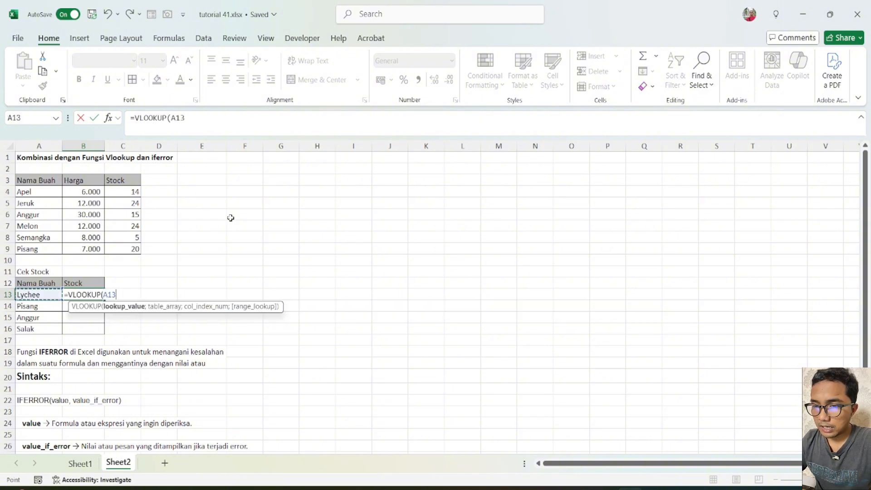
{"action": "type", "text": ";"}
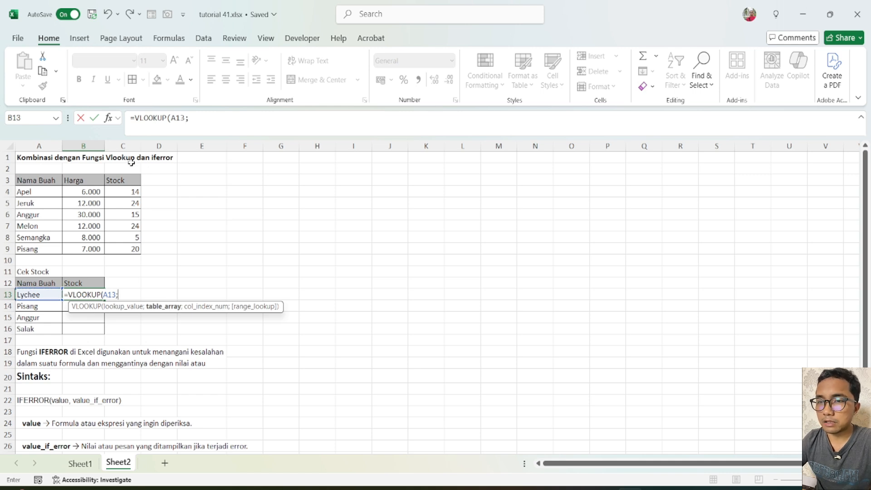
Set the VLOOKUP table array to the fruit table as the absolute range $A$3:$C$9.
{"action": "left_click", "coordinate": [36, 177]}
{"action": "key", "text": "shift+Down"}
{"action": "key", "text": "shift+Down"}
{"action": "key", "text": "shift+Down"}
{"action": "key", "text": "shift+Down"}
{"action": "key", "text": "shift+Down"}
{"action": "key", "text": "shift+Down"}
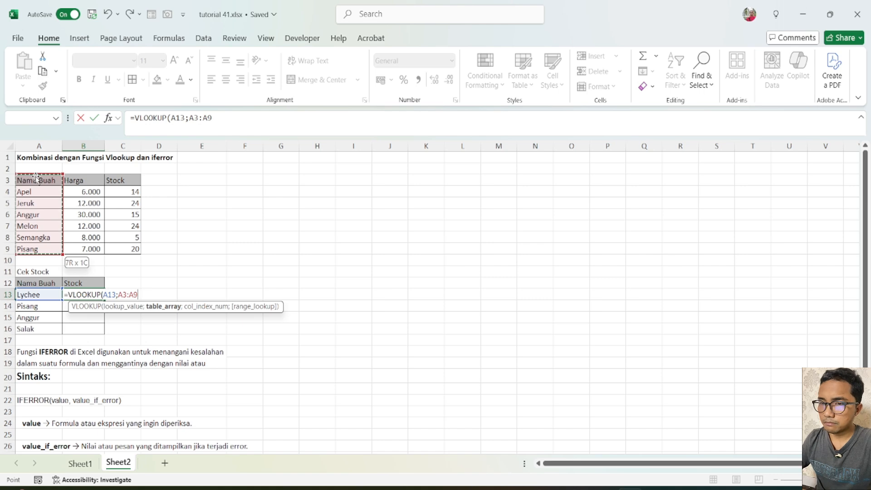
{"action": "key", "text": "shift+Right"}
{"action": "key", "text": "shift+Right"}
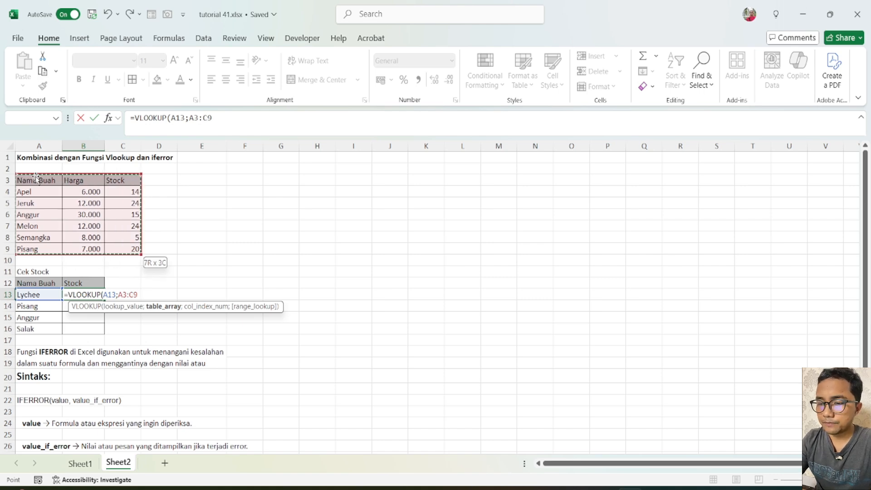
{"action": "key", "text": "F4"}
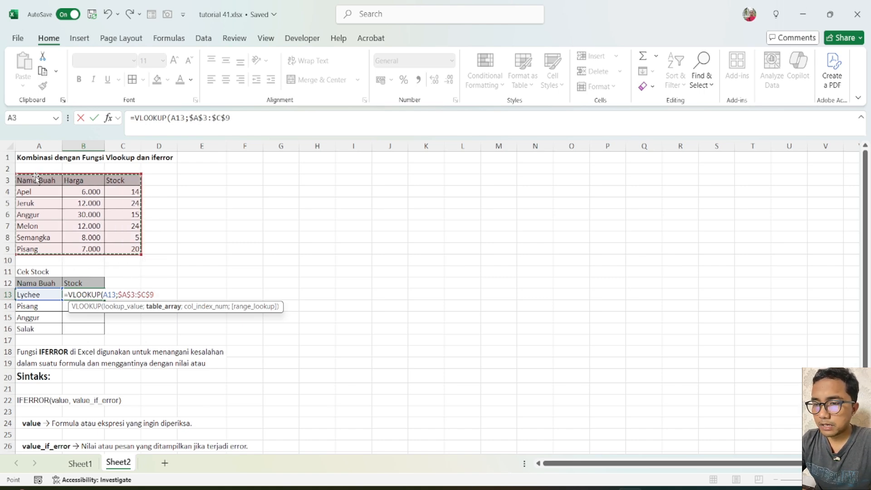
{"action": "type", "text": ";"}
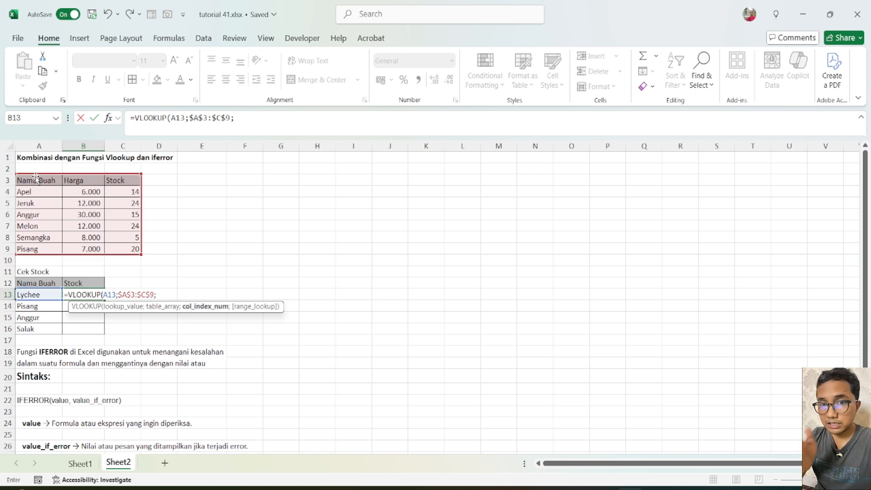
{"action": "type", "text": "3"}
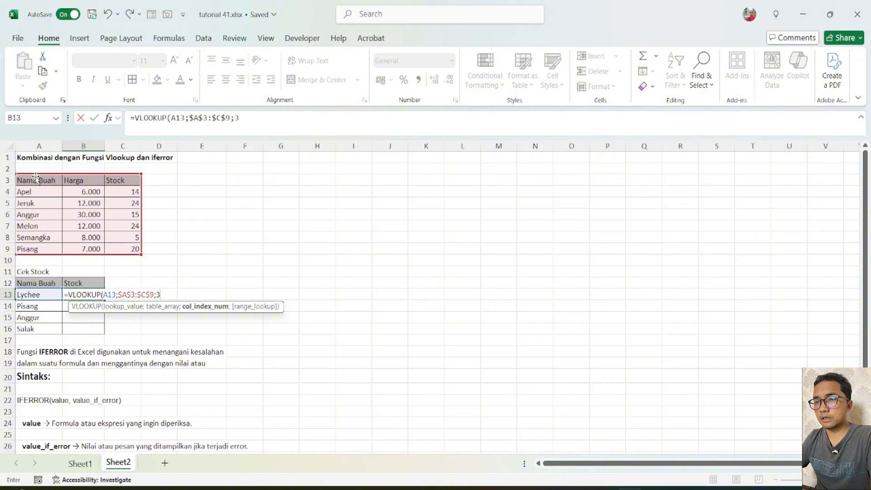
{"action": "type", "text": ";"}
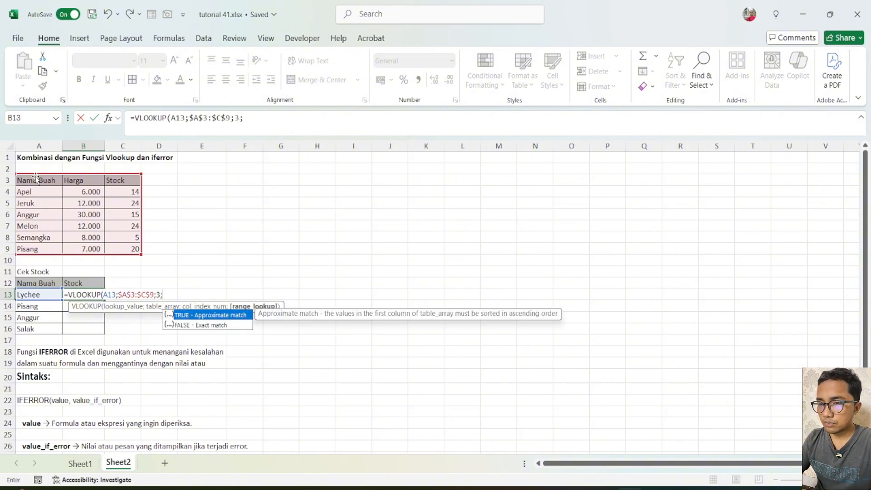
{"action": "type", "text": "0"}
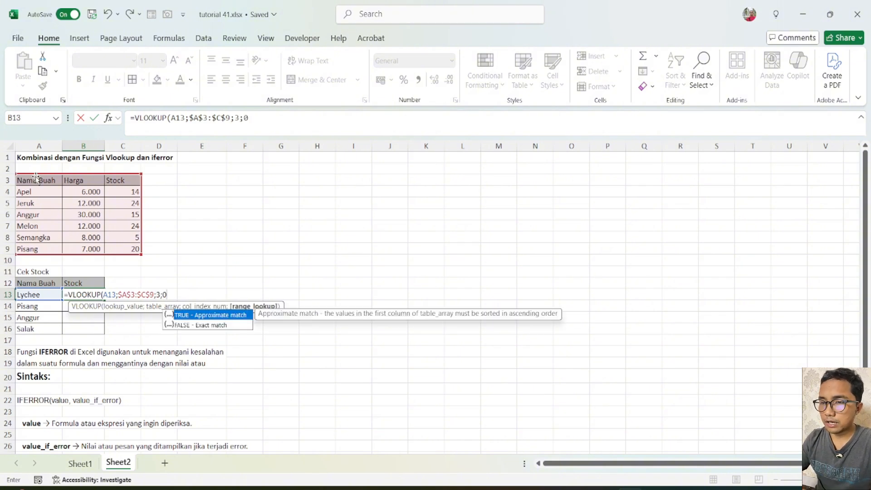
{"action": "type", "text": ")"}
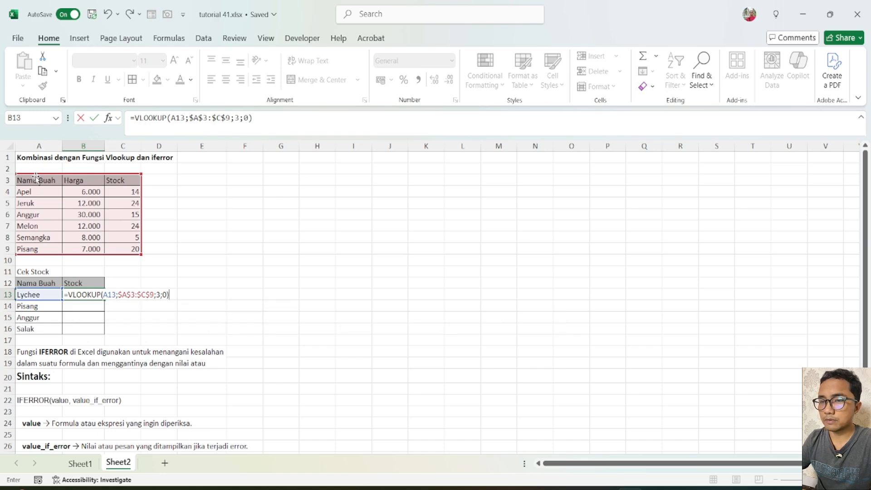
Complete the B13 VLOOKUP with column index 3 and range lookup 0 for an exact match, and enter it.
{"action": "key", "text": "ctrl+Return"}
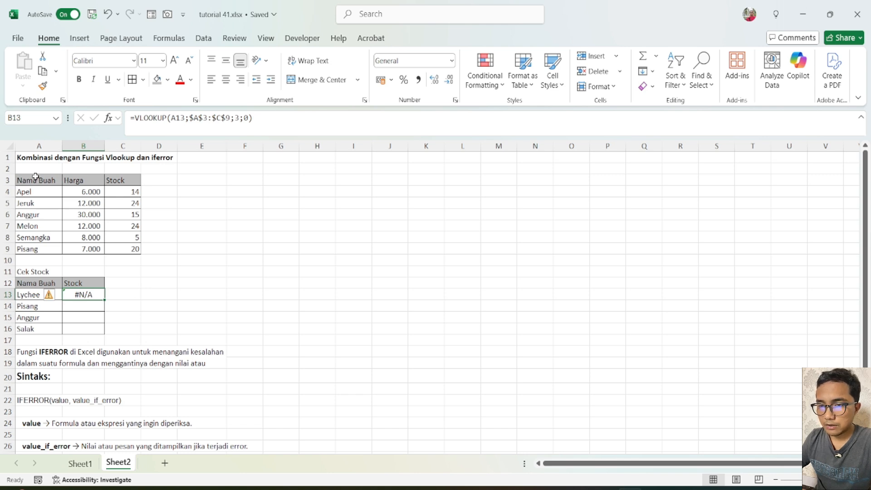
Fill the VLOOKUP formula from B13 down through B16 for the remaining Cek Stock fruits.
{"action": "key", "text": "shift+Down"}
{"action": "key", "text": "shift+Down"}
{"action": "key", "text": "shift+Down"}
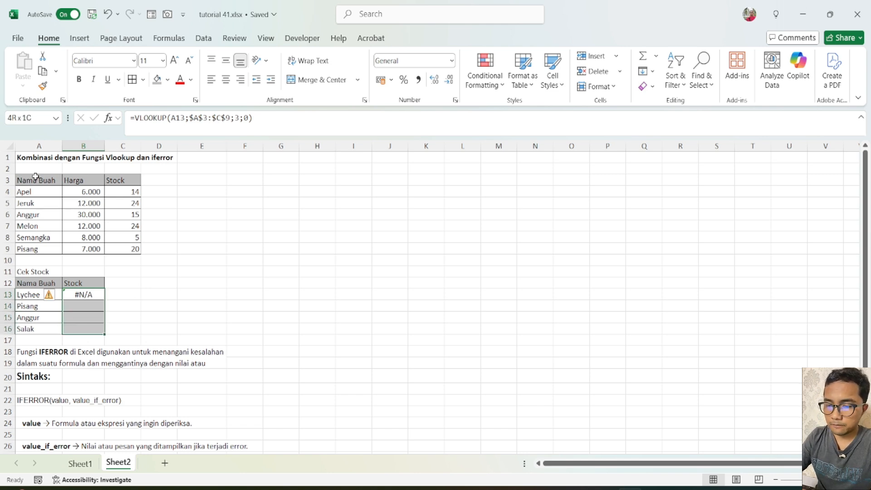
{"action": "key", "text": "ctrl+d"}
{"action": "key", "text": "Down"}
{"action": "key", "text": "Left"}
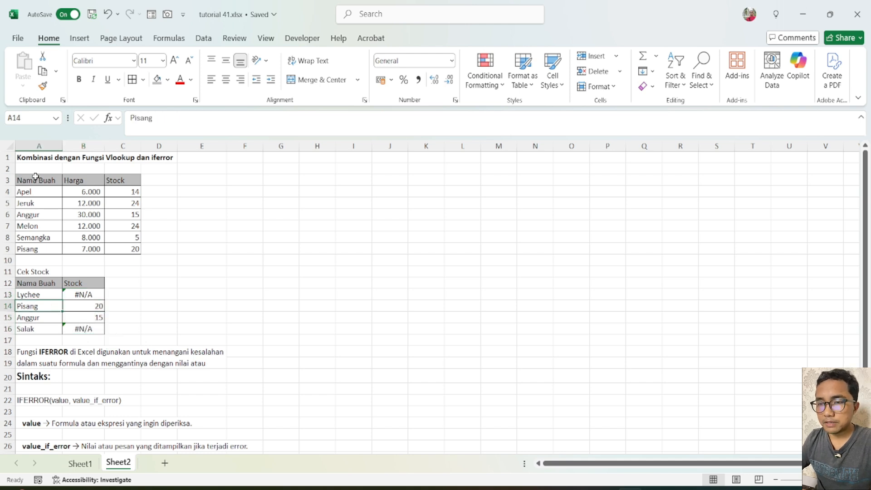
Insert the IFERROR function in front of the existing VLOOKUP in B13, making the lookup its value argument.
{"action": "key", "text": "Right"}
{"action": "key", "text": "Down"}
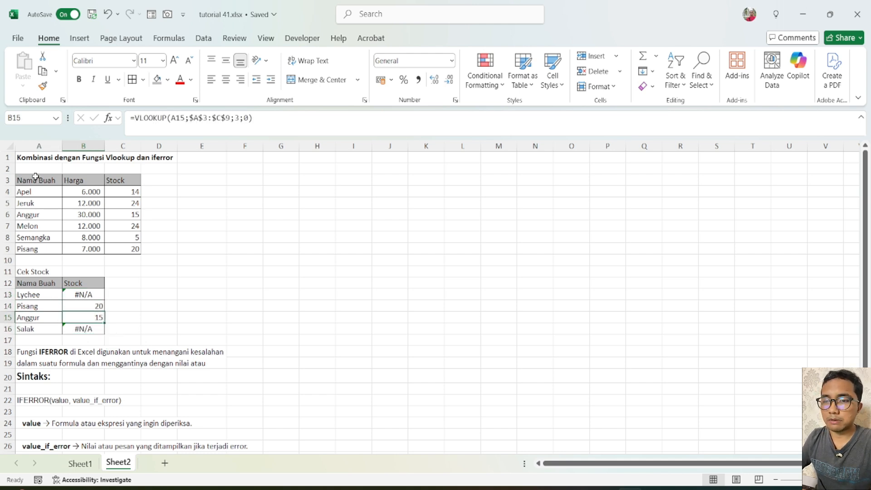
{"action": "key", "text": "Down"}
{"action": "key", "text": "Up"}
{"action": "key", "text": "Up"}
{"action": "key", "text": "Up"}
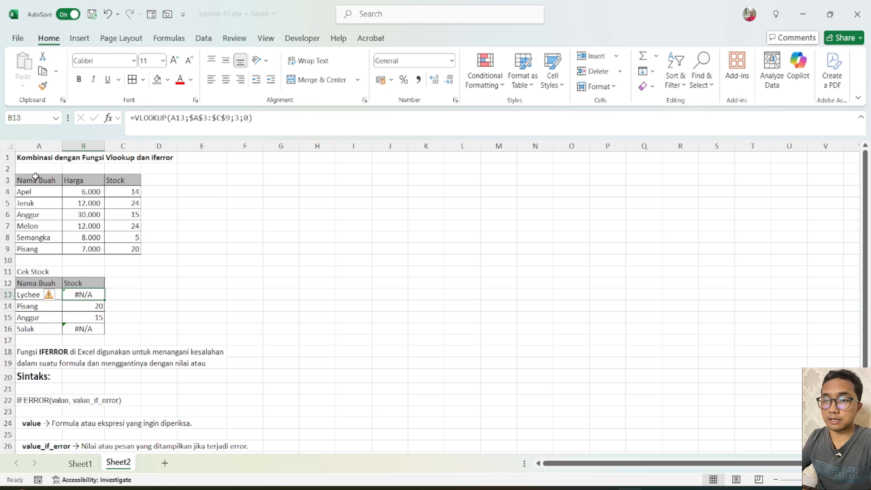
{"action": "key", "text": "F2"}
{"action": "key", "text": "Left"}
{"action": "key", "text": "Left"}
{"action": "key", "text": "Left"}
{"action": "key", "text": "Left"}
{"action": "key", "text": "Left"}
{"action": "key", "text": "Left"}
{"action": "key", "text": "Left"}
{"action": "key", "text": "Left"}
{"action": "key", "text": "Left"}
{"action": "key", "text": "Left"}
{"action": "key", "text": "Left"}
{"action": "key", "text": "Left"}
{"action": "key", "text": "Left"}
{"action": "key", "text": "Left"}
{"action": "key", "text": "Left"}
{"action": "key", "text": "Left"}
{"action": "key", "text": "Left"}
{"action": "key", "text": "Left"}
{"action": "key", "text": "Left"}
{"action": "key", "text": "Left"}
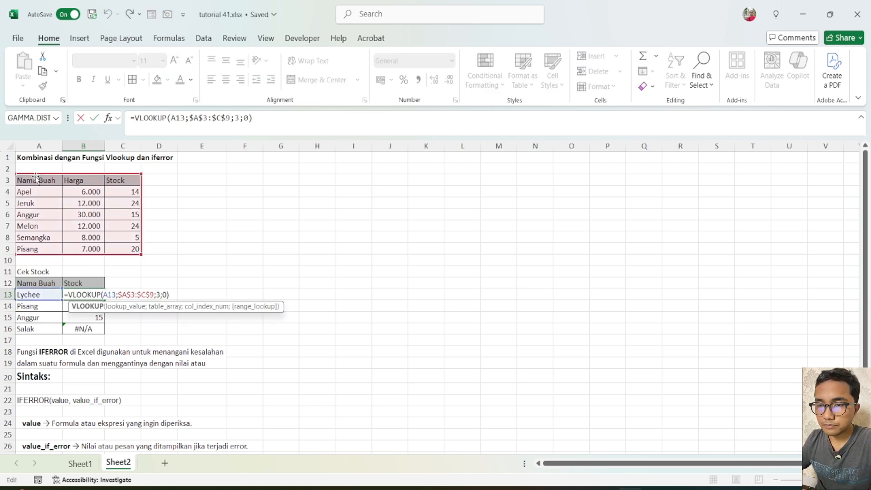
{"action": "type", "text": "ife"}
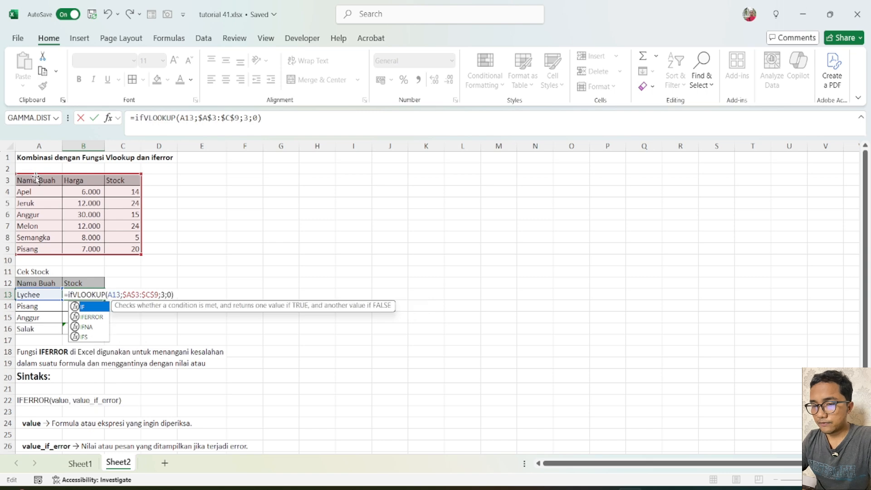
{"action": "key", "text": "Tab"}
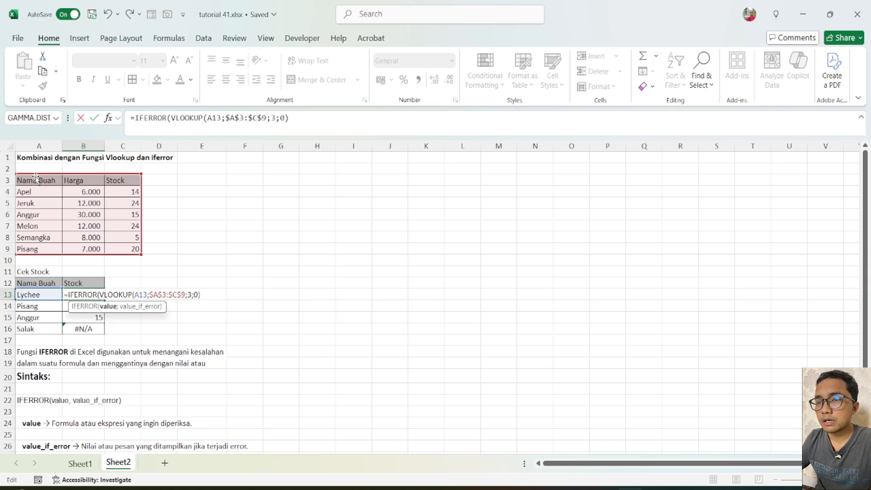
Complete the B13 IFERROR formula with "Tidak ada" as the value_if_error argument after the VLOOKUP, and enter it.
{"action": "key", "text": "Right"}
{"action": "key", "text": "Right"}
{"action": "key", "text": "Right"}
{"action": "key", "text": "Right"}
{"action": "key", "text": "Right"}
{"action": "key", "text": "Right"}
{"action": "key", "text": "Right"}
{"action": "key", "text": "Right"}
{"action": "key", "text": "Right"}
{"action": "key", "text": "Right"}
{"action": "key", "text": "Right"}
{"action": "key", "text": "Right"}
{"action": "key", "text": "Right"}
{"action": "key", "text": "Right"}
{"action": "key", "text": "Right"}
{"action": "key", "text": "Right"}
{"action": "key", "text": "Right"}
{"action": "key", "text": "Right"}
{"action": "key", "text": "Right"}
{"action": "key", "text": "Right"}
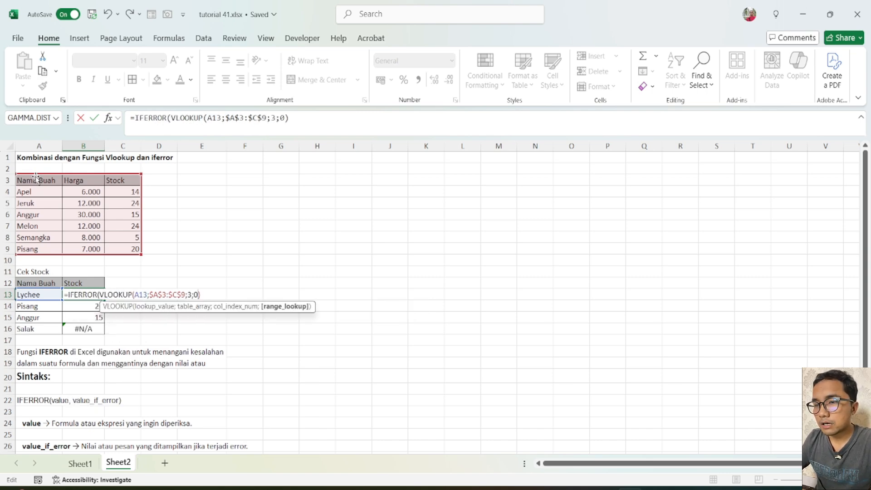
{"action": "key", "text": "Right"}
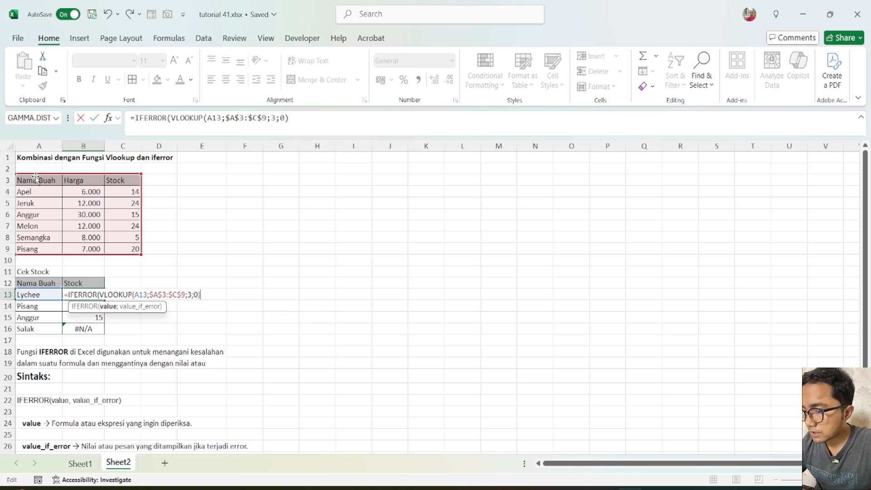
{"action": "type", "text": ";"}
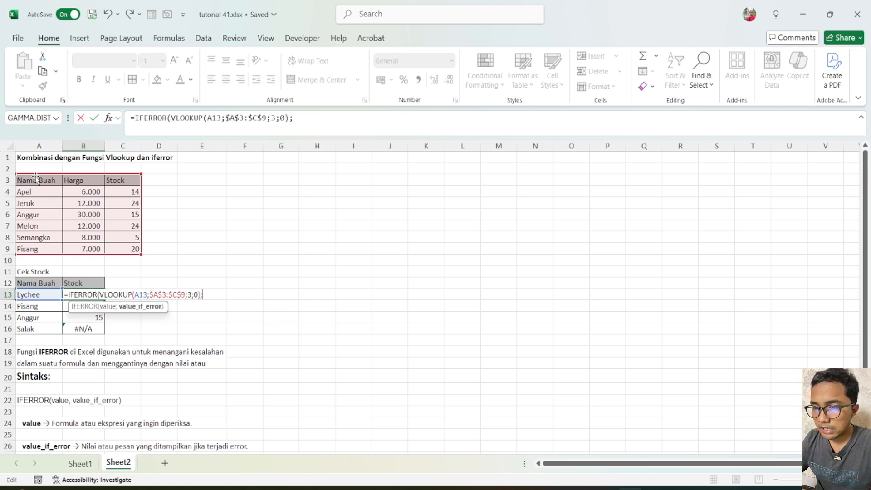
{"action": "type", "text": "\""}
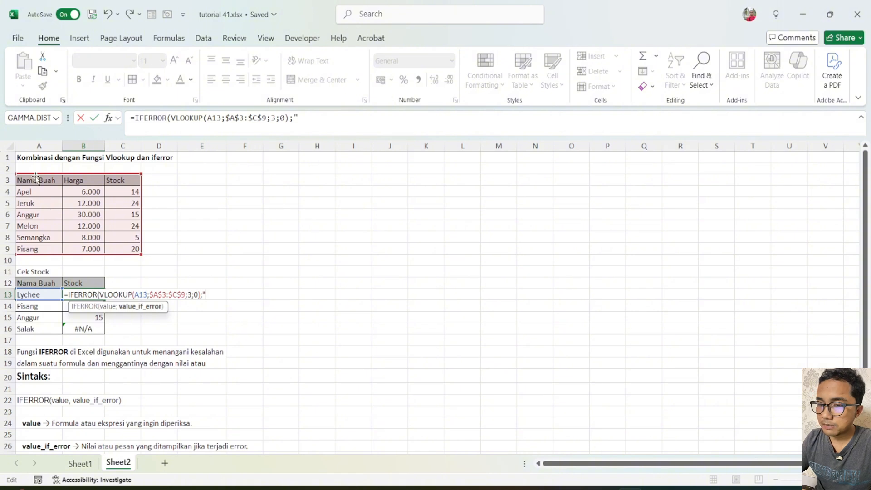
{"action": "type", "text": "Tidak ada"}
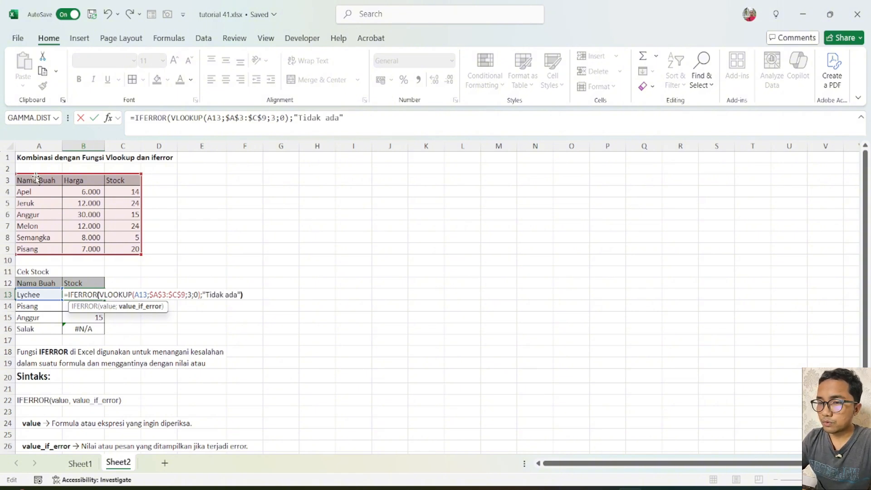
{"action": "type", "text": "\")"}
{"action": "key", "text": "Return"}
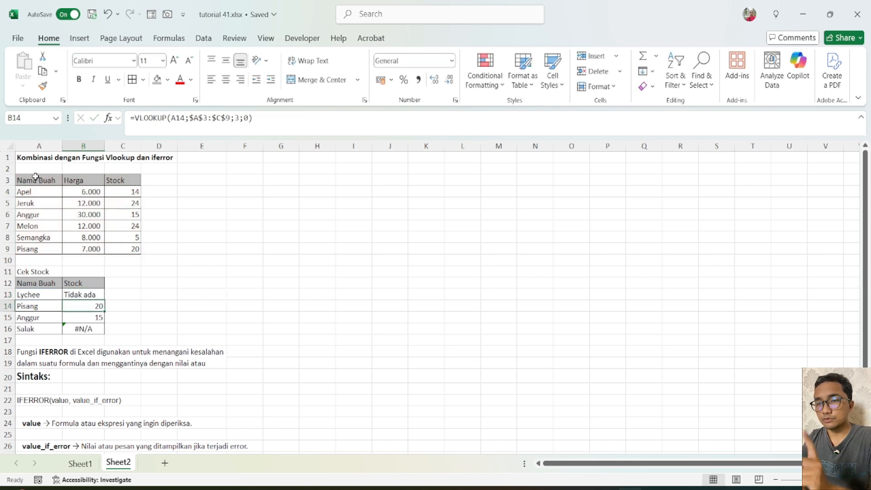
Fill the IFERROR-VLOOKUP formula from B13 down through B16 and check the copied formulas in the Stock column.
{"action": "key", "text": "Up"}
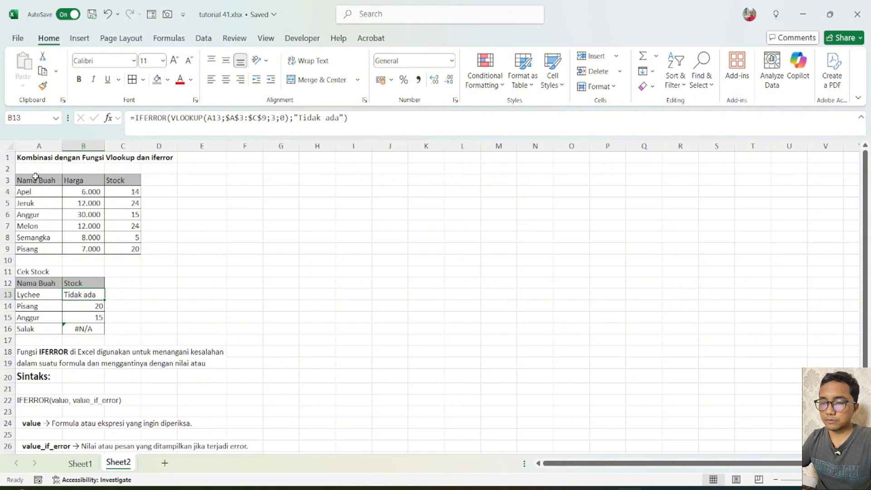
{"action": "key", "text": "shift+Down"}
{"action": "key", "text": "shift+Down"}
{"action": "key", "text": "shift+Down"}
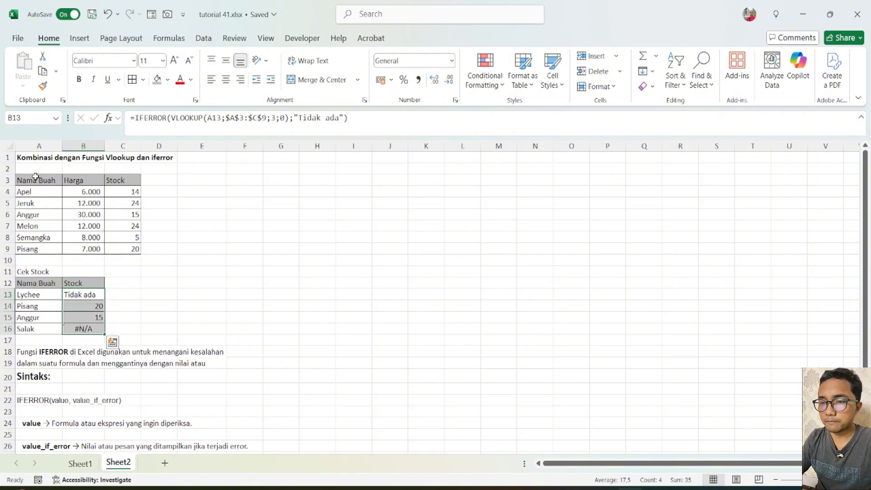
{"action": "key", "text": "ctrl+d"}
{"action": "key", "text": "Down"}
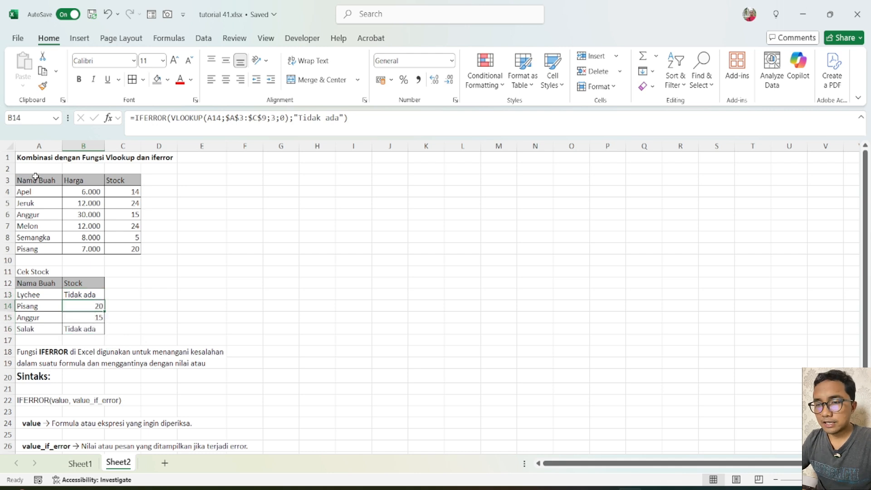
{"action": "key", "text": "Down"}
{"action": "key", "text": "Down"}
{"action": "key", "text": "Left"}
{"action": "key", "text": "Right"}
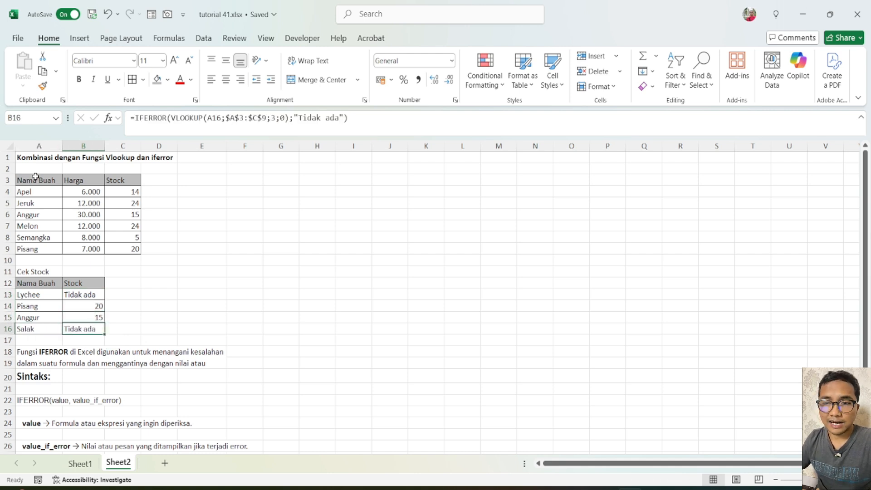